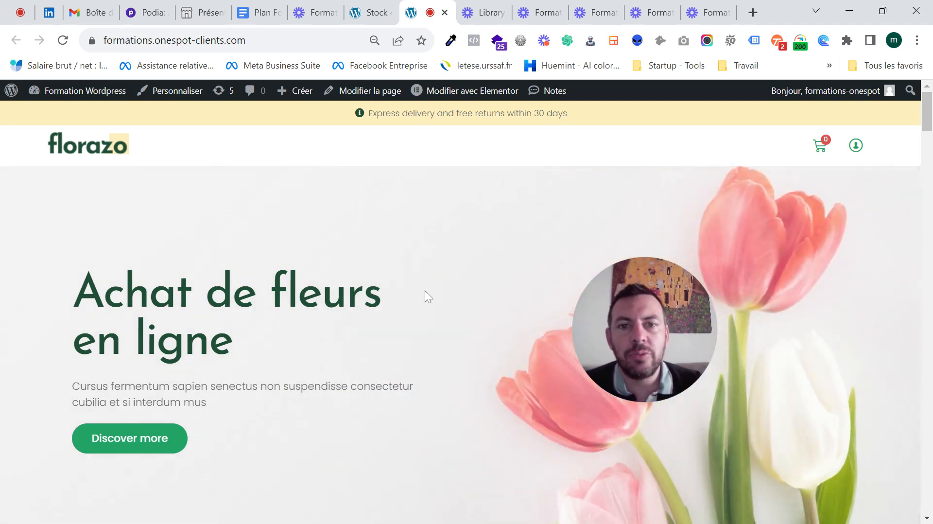
# Step: Open the Florazo home page for editing in Elementor
pyautogui.moveTo(458, 93)
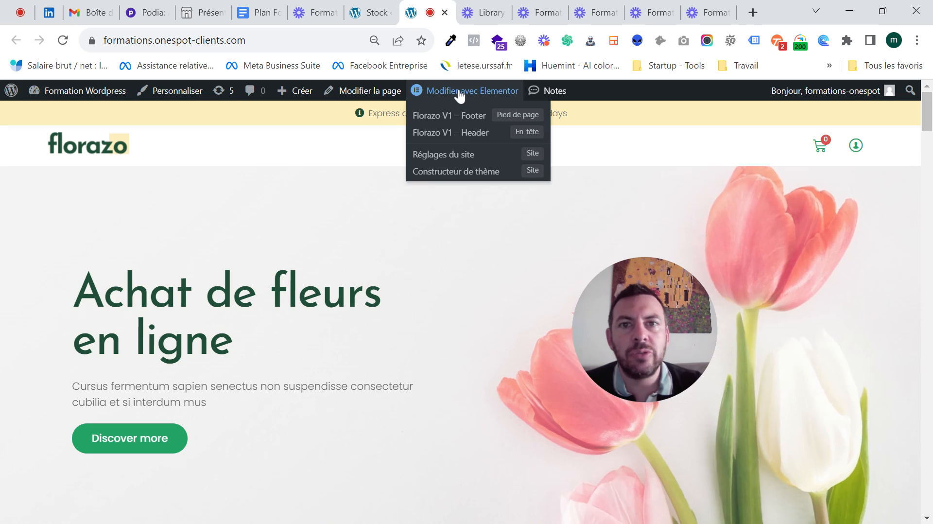
pyautogui.scroll(-3, 431, 371)
pyautogui.scroll(3, 431, 370)
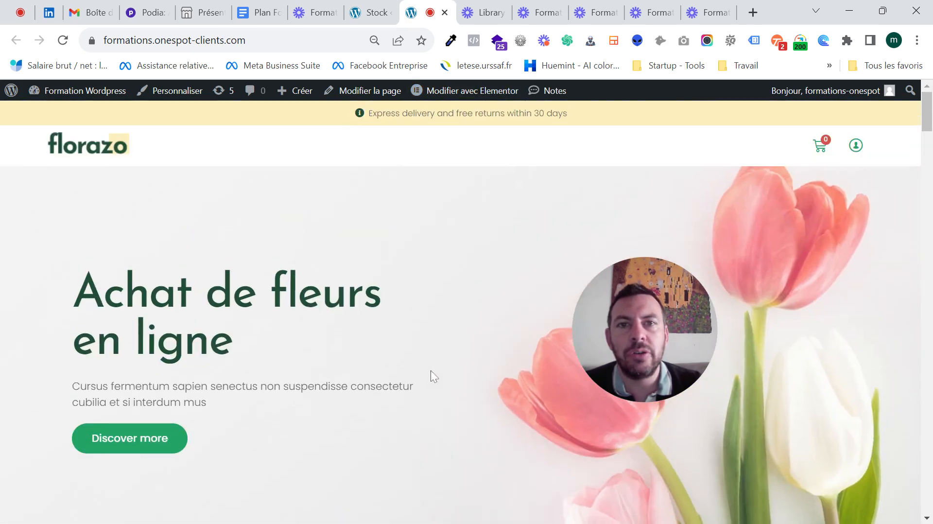
pyautogui.click(471, 94)
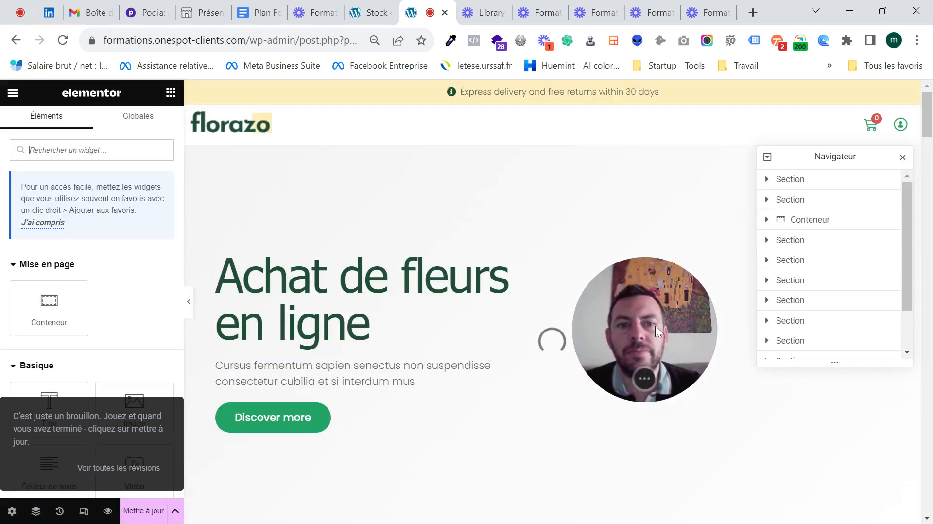
pyautogui.moveTo(655, 325); pyautogui.dragTo(735, 372)
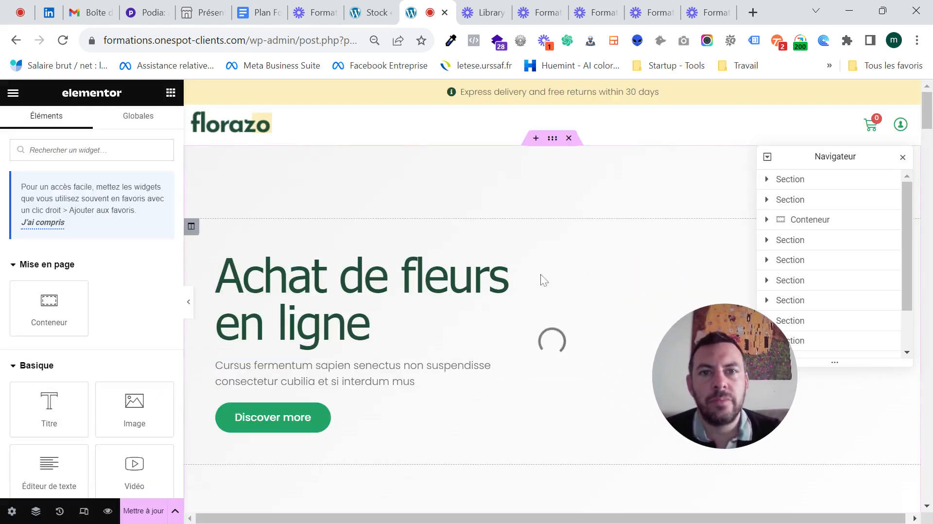
# Step: Look over the home page's desktop layout from the hero section to the "Who we are" section
pyautogui.scroll(-2, 547, 210)
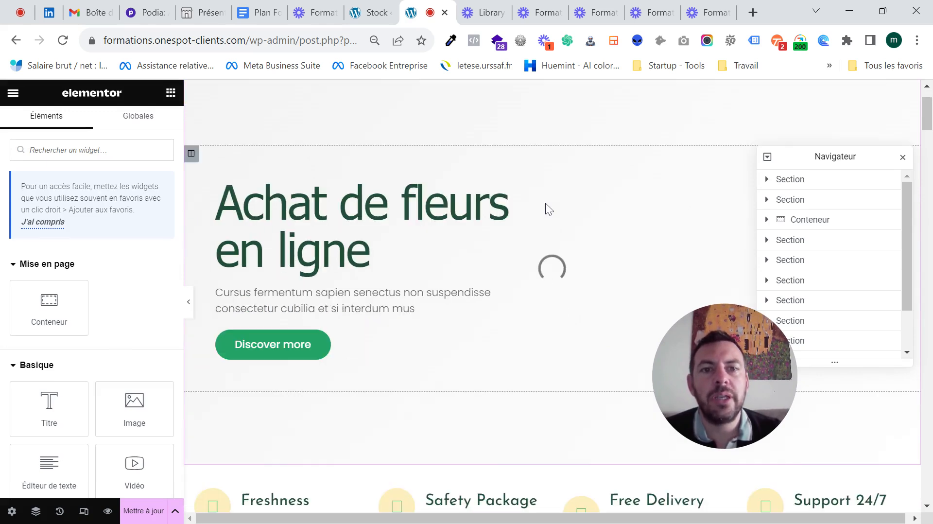
pyautogui.scroll(2, 547, 210)
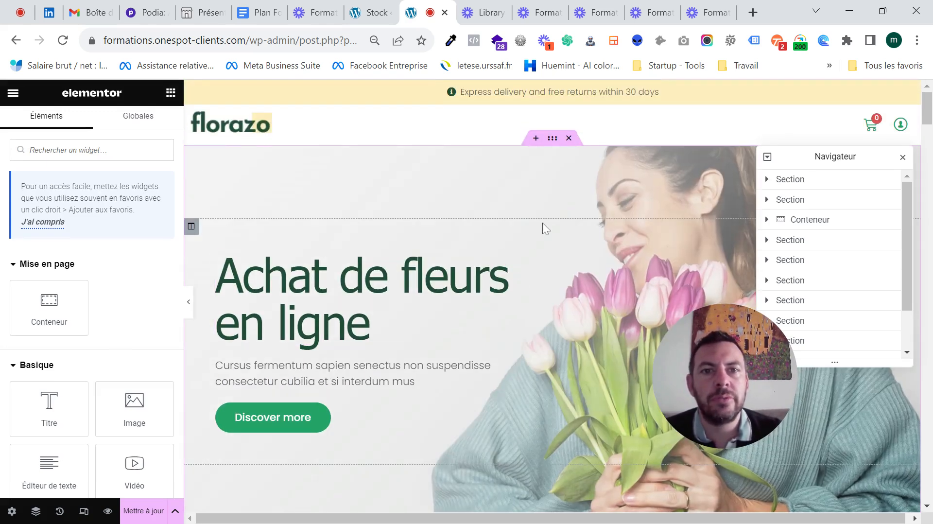
pyautogui.scroll(-2, 541, 218)
pyautogui.scroll(2, 542, 218)
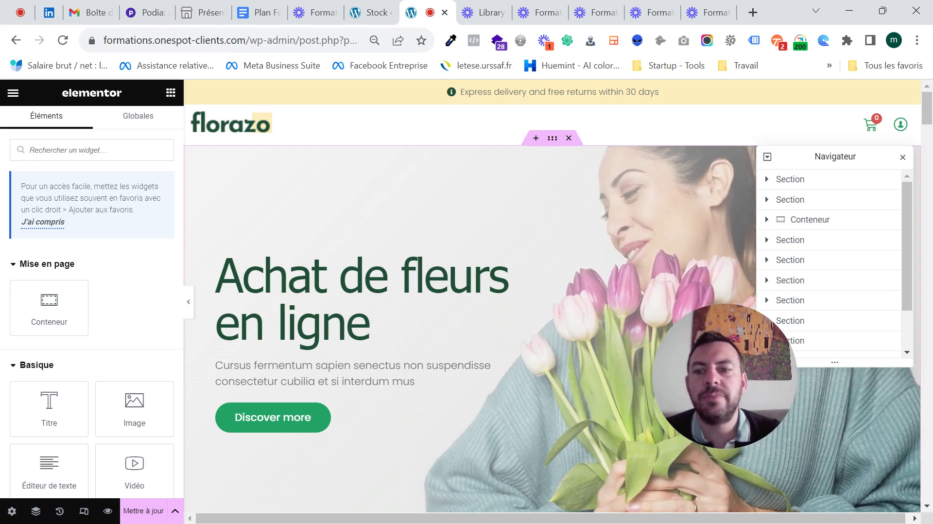
pyautogui.scroll(-2, 558, 235)
pyautogui.scroll(2, 557, 234)
pyautogui.scroll(-3, 525, 278)
pyautogui.scroll(2, 544, 287)
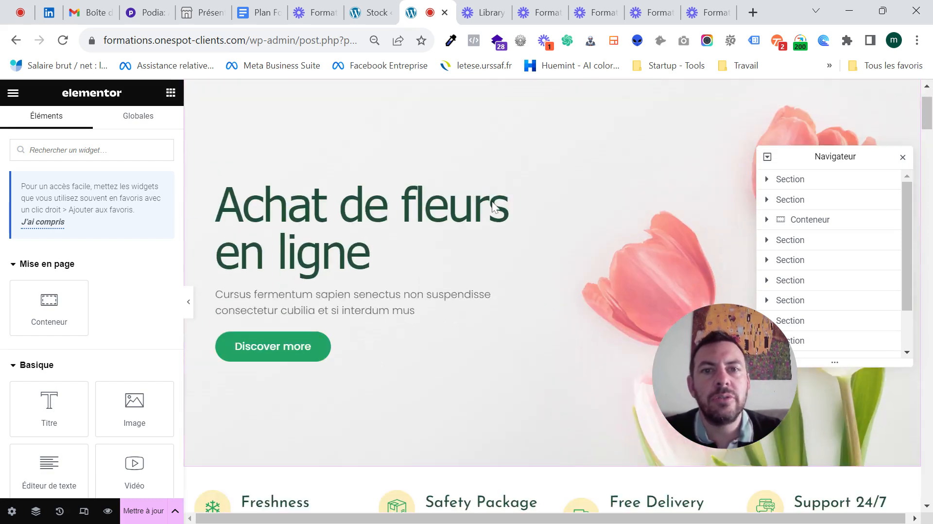
pyautogui.scroll(-3, 492, 201)
pyautogui.scroll(1, 492, 201)
pyautogui.scroll(-5, 492, 202)
pyautogui.scroll(-3, 492, 201)
pyautogui.scroll(10, 492, 201)
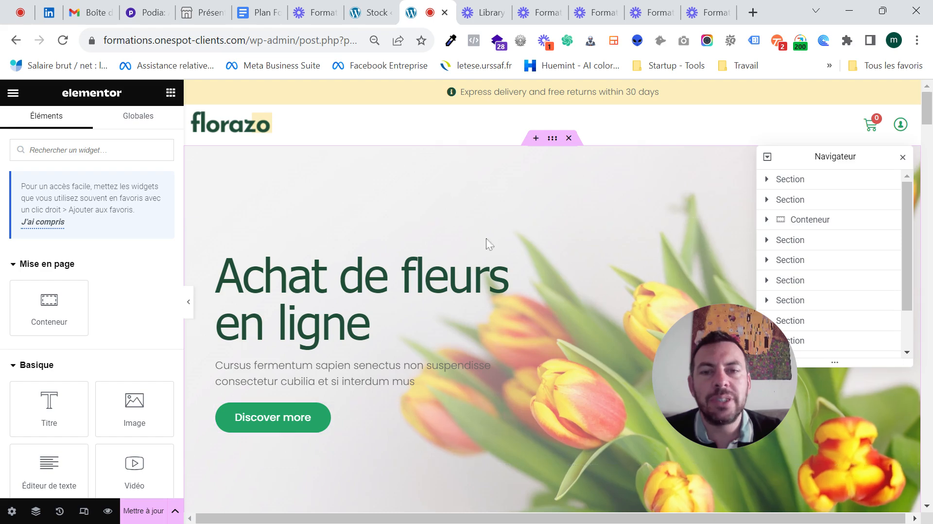
pyautogui.scroll(-1, 636, 291)
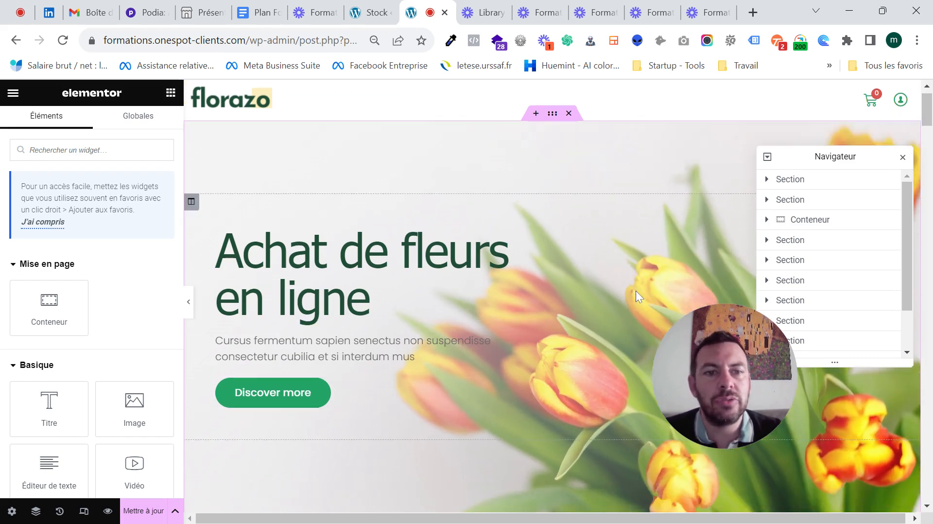
pyautogui.scroll(-8, 636, 291)
pyautogui.scroll(-4, 577, 320)
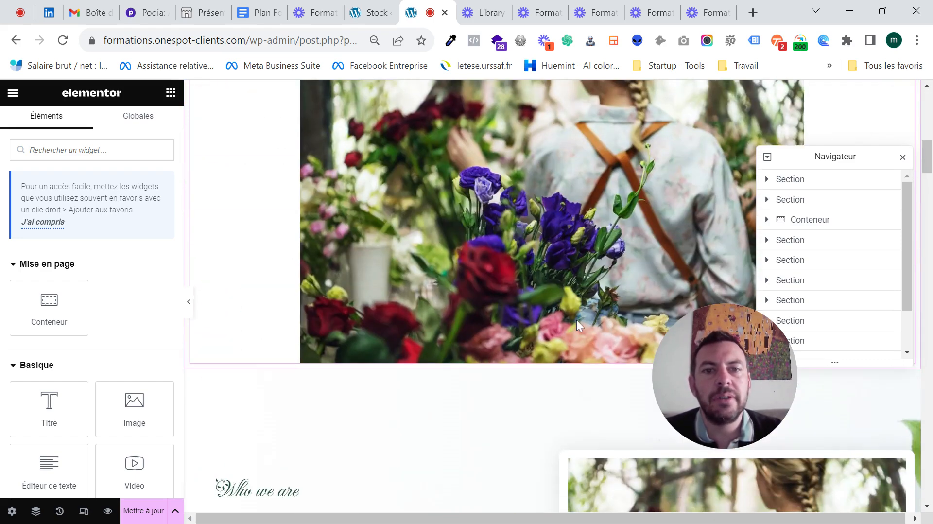
pyautogui.scroll(13, 576, 320)
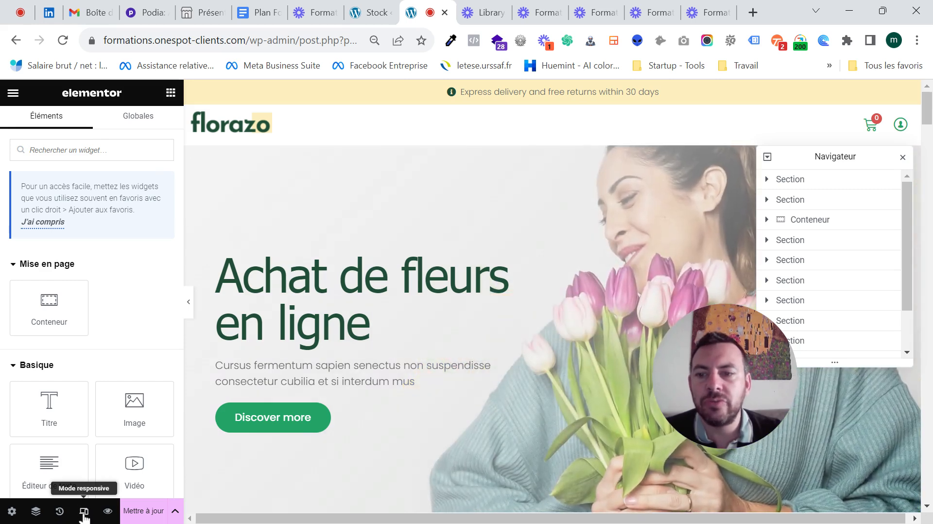
# Step: Switch the page preview to mobile portrait in responsive mode and look through the page's mobile layout
pyautogui.click(84, 512)
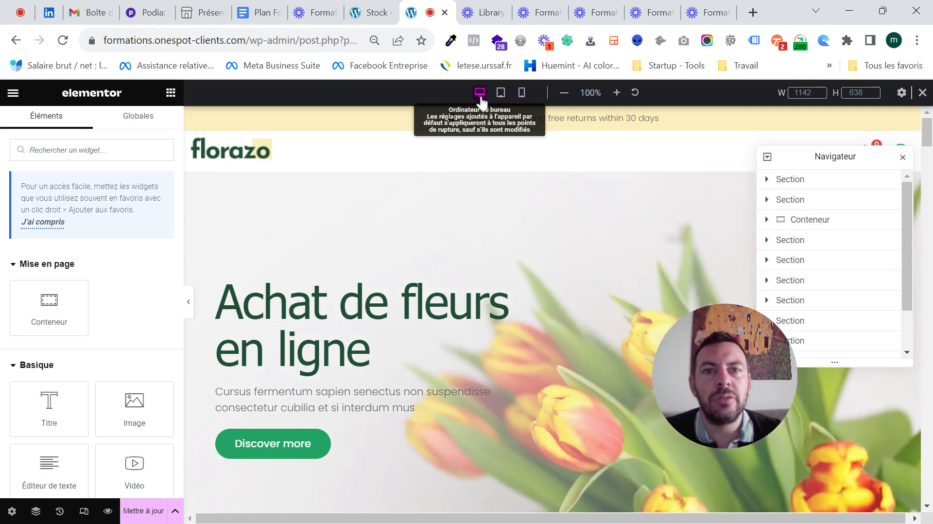
pyautogui.click(523, 93)
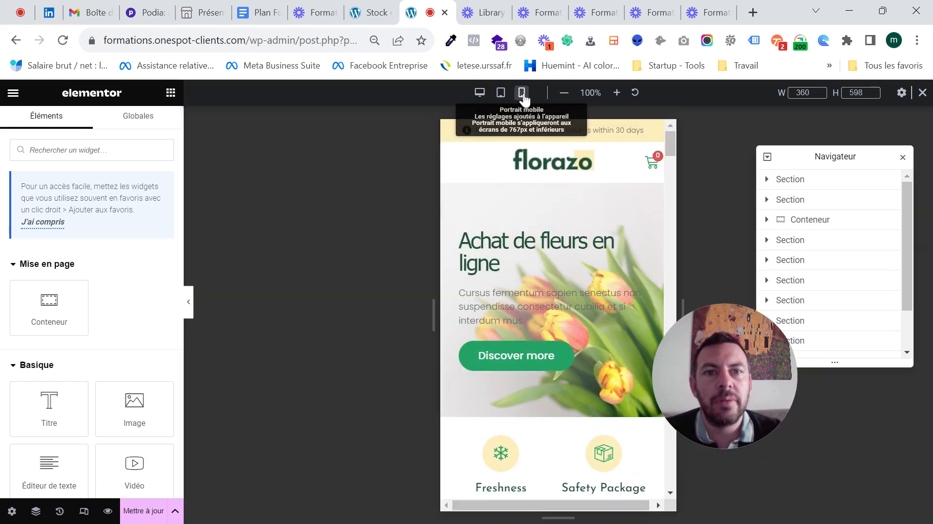
pyautogui.moveTo(710, 343); pyautogui.dragTo(792, 366)
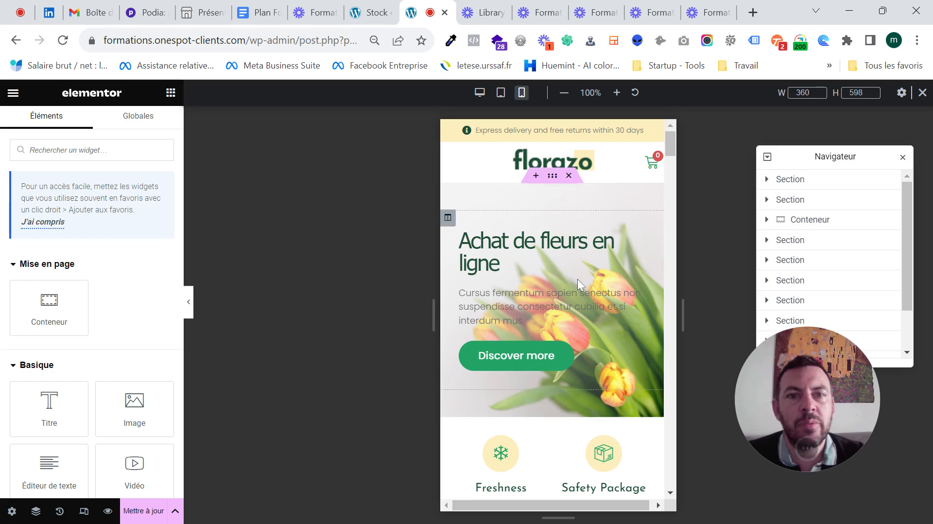
pyautogui.scroll(-3, 535, 253)
pyautogui.scroll(-20, 533, 257)
pyautogui.scroll(-15, 531, 250)
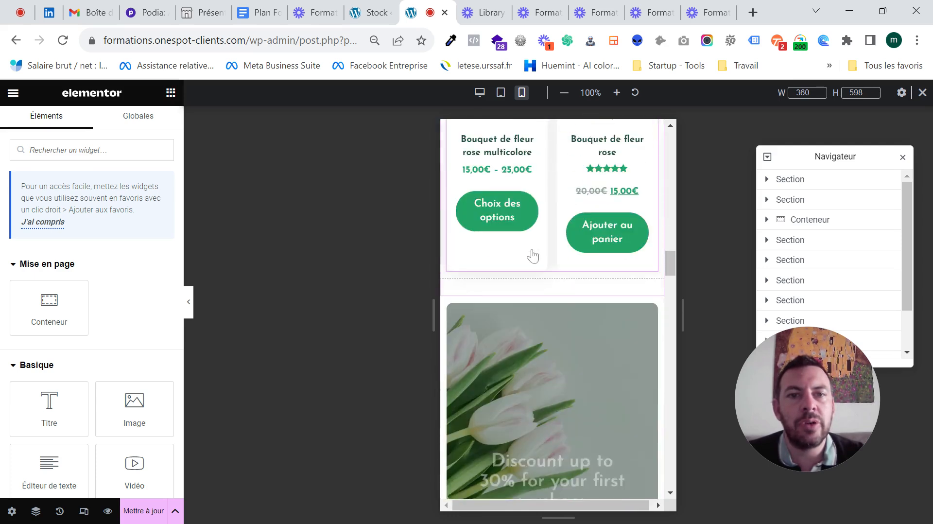
pyautogui.scroll(-15, 533, 255)
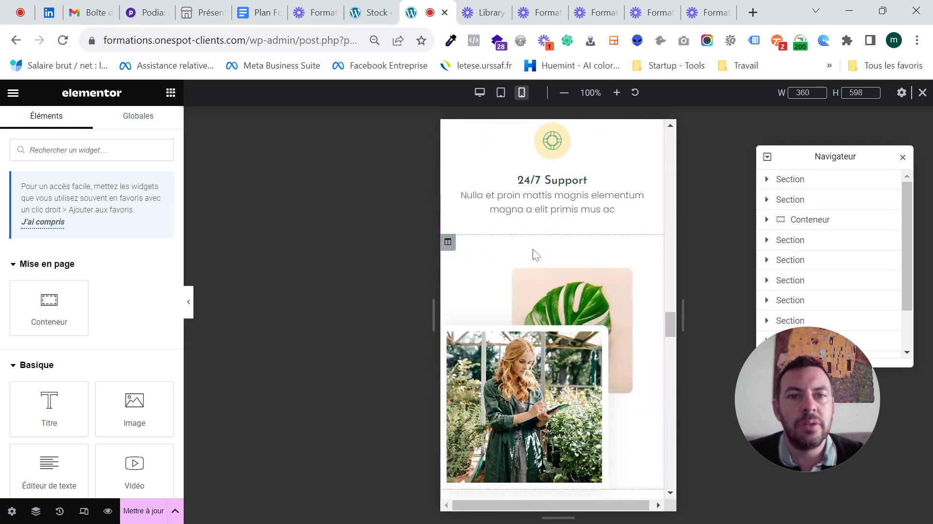
pyautogui.scroll(-4, 533, 250)
pyautogui.moveTo(669, 340); pyautogui.dragTo(675, 131)
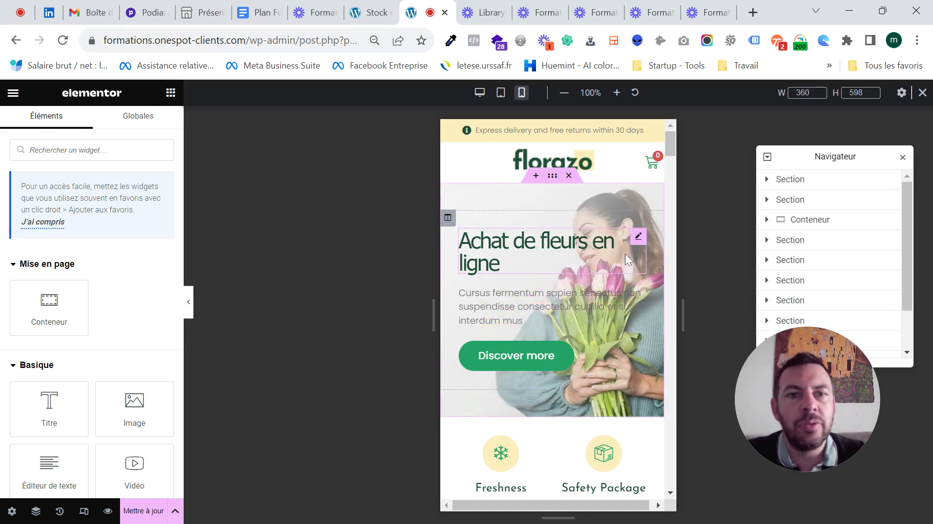
# Step: Set the mobile font size of the "Achat de fleurs en ligne" heading to 40 px in its typography
pyautogui.click(638, 238)
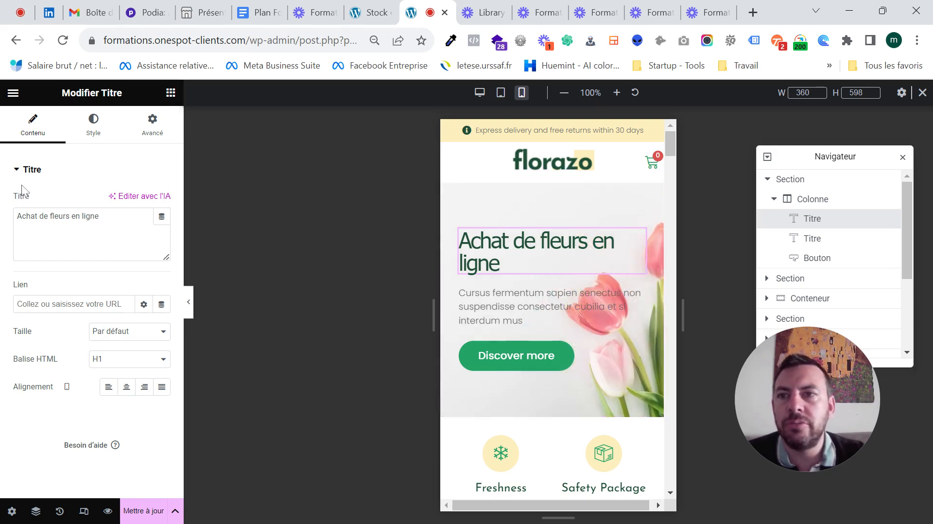
pyautogui.click(94, 126)
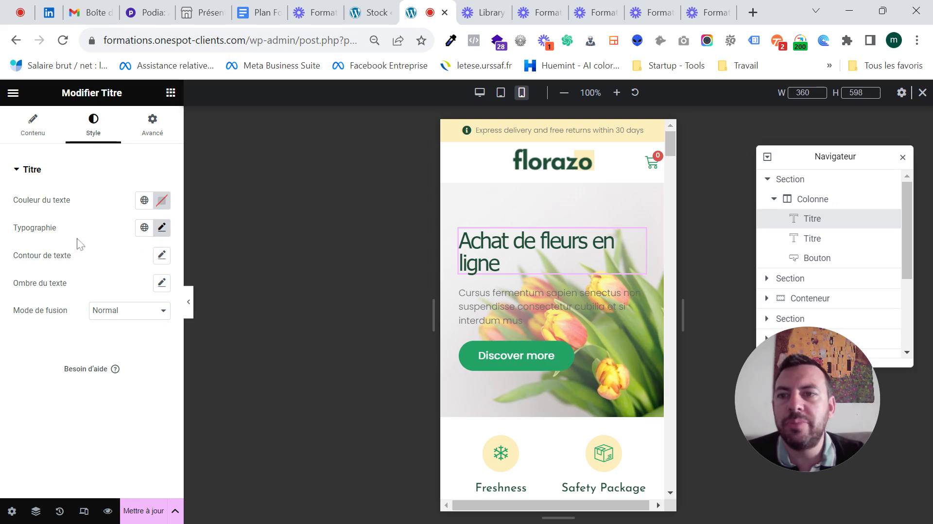
pyautogui.click(162, 227)
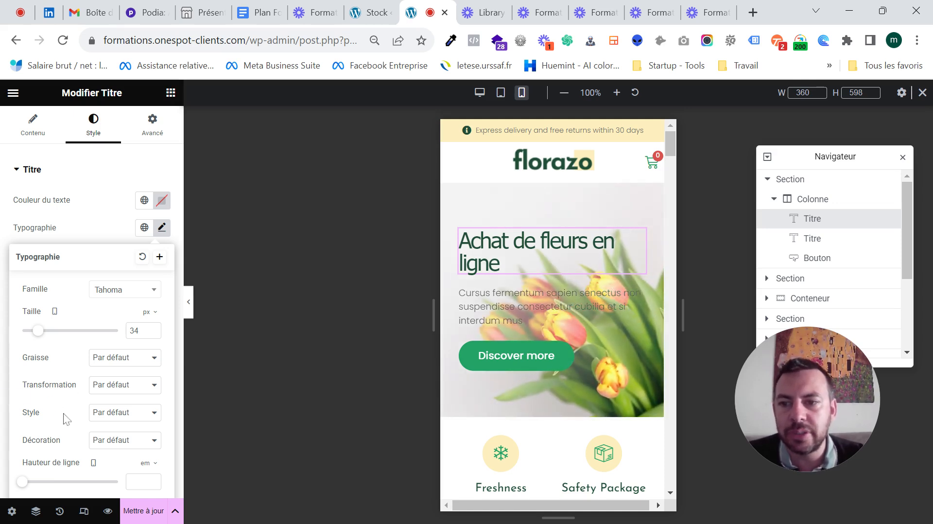
pyautogui.scroll(-2, 63, 414)
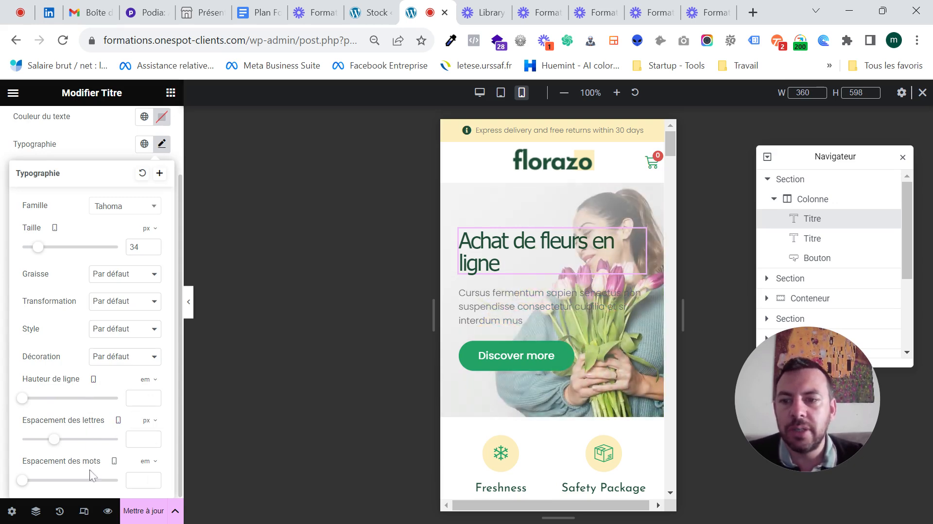
pyautogui.scroll(2, 97, 354)
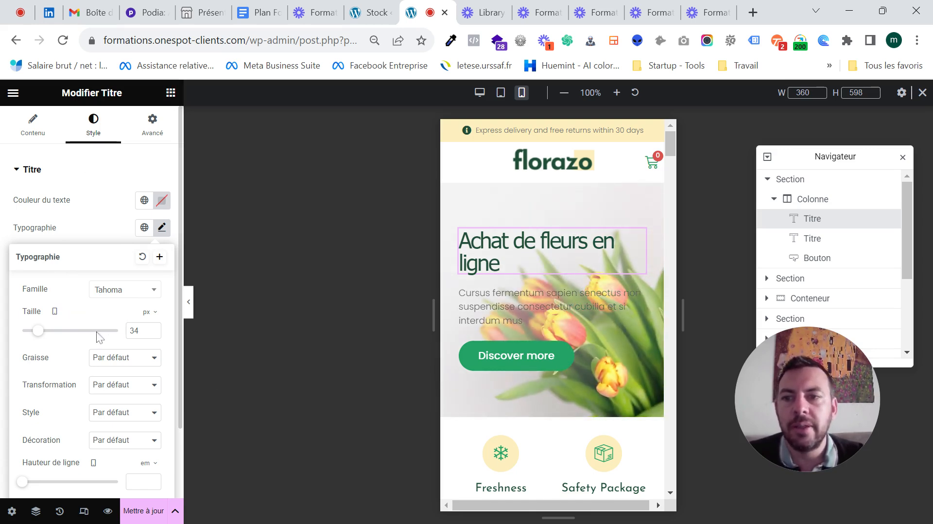
pyautogui.click(153, 328)
pyautogui.click(153, 328)
pyautogui.click(152, 328)
pyautogui.click(153, 328)
pyautogui.click(152, 328)
pyautogui.click(153, 328)
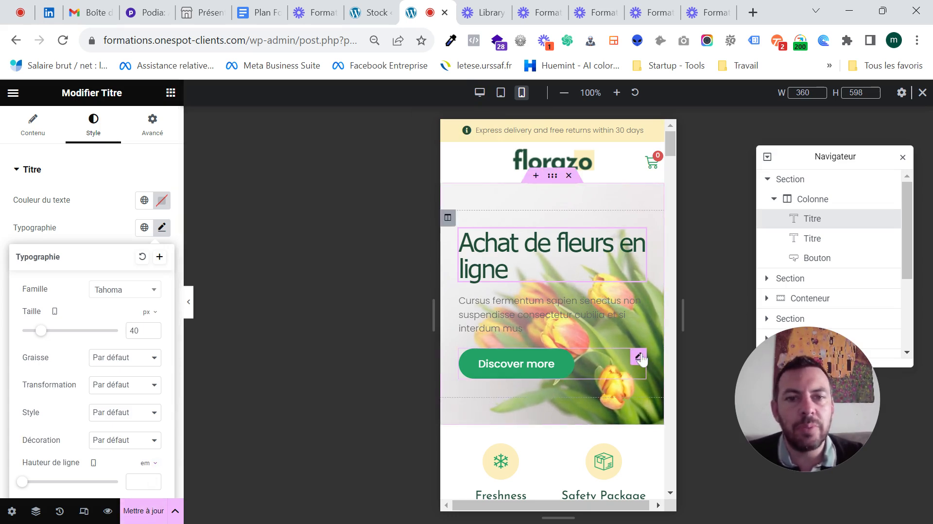
# Step: Centre the hero section's "Discover more" button in the mobile view
pyautogui.click(639, 356)
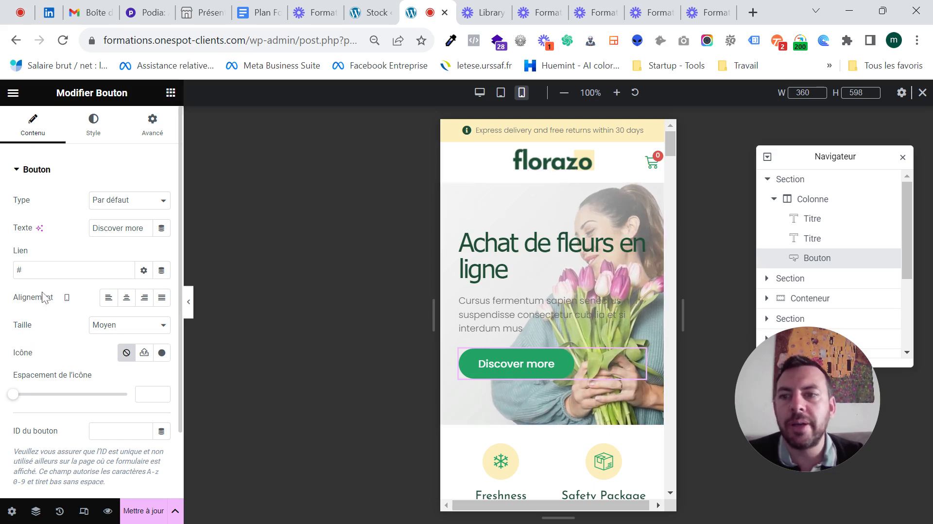
pyautogui.moveTo(12, 304); pyautogui.dragTo(68, 304)
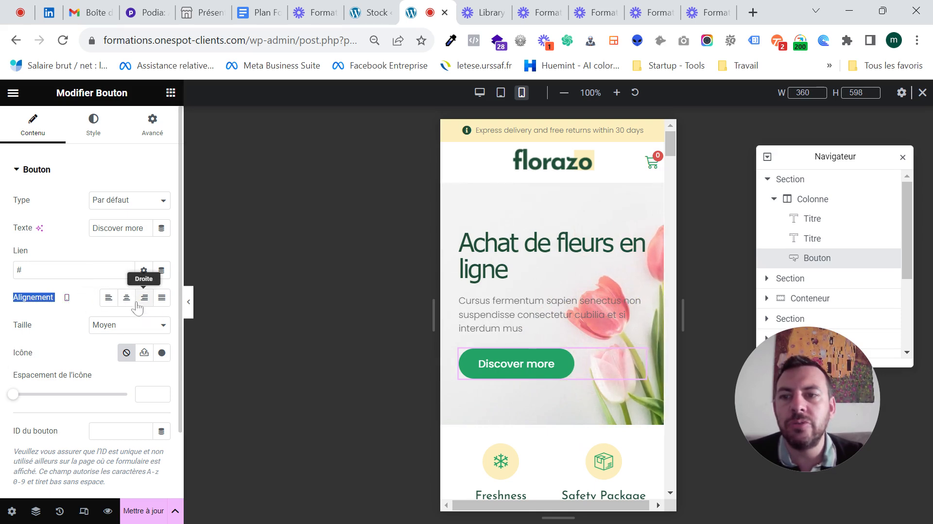
pyautogui.click(126, 298)
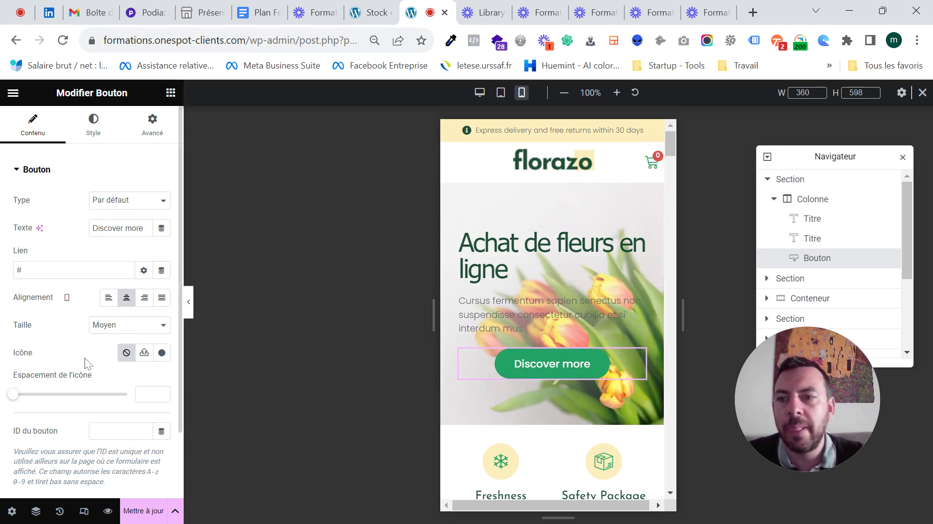
# Step: Examine the button's content and style settings, including typography, border radius and inner margin, for options that can be set per device
pyautogui.scroll(-2, 84, 358)
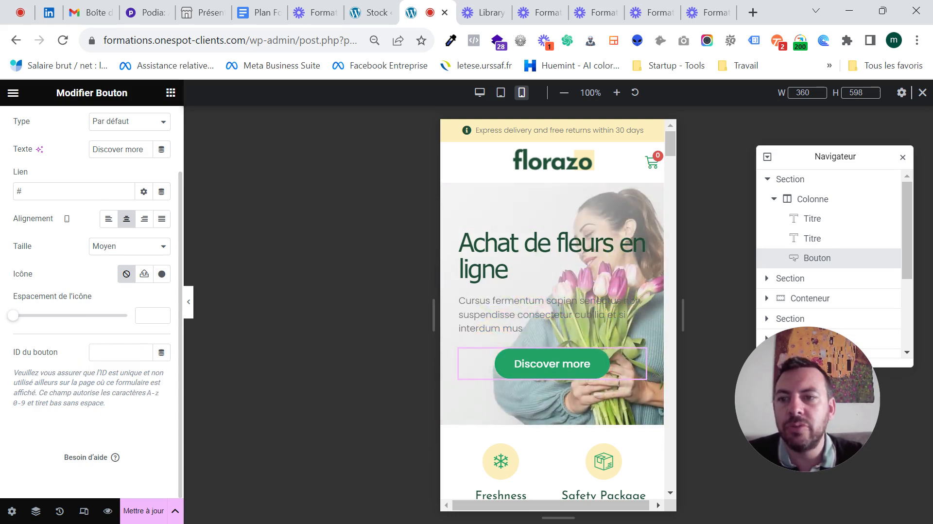
pyautogui.scroll(2, 46, 246)
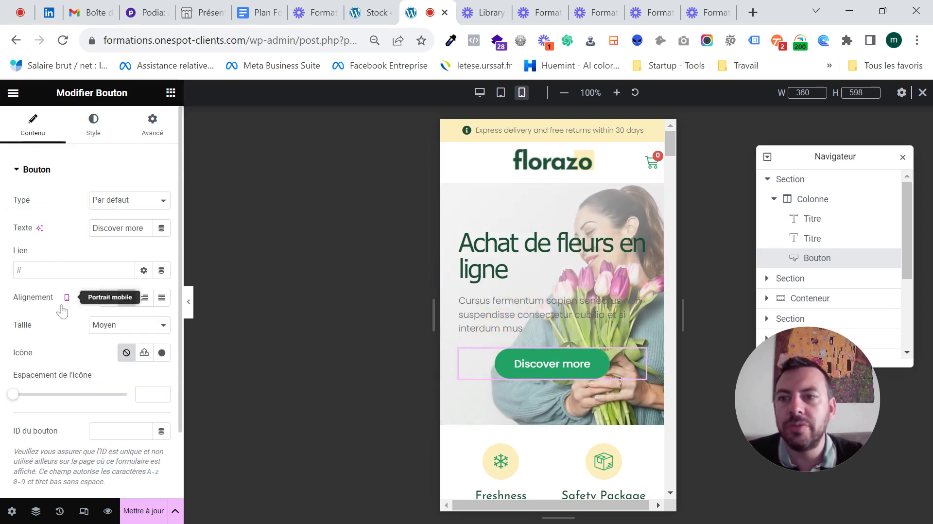
pyautogui.click(93, 128)
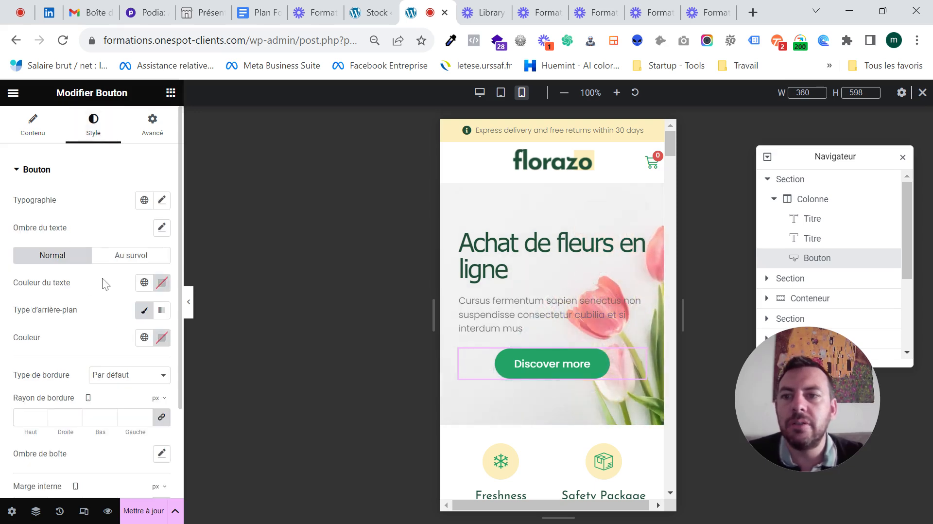
pyautogui.scroll(-2, 102, 279)
pyautogui.scroll(2, 102, 278)
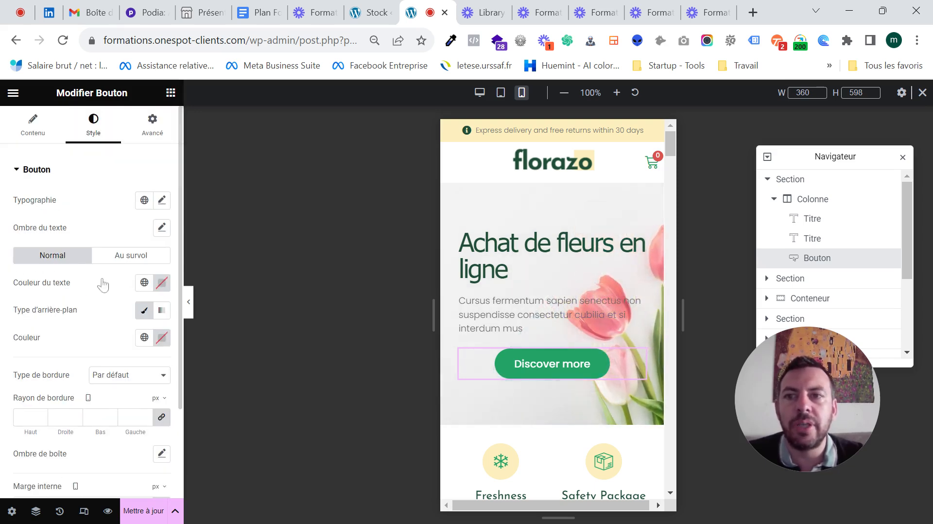
pyautogui.scroll(-2, 90, 309)
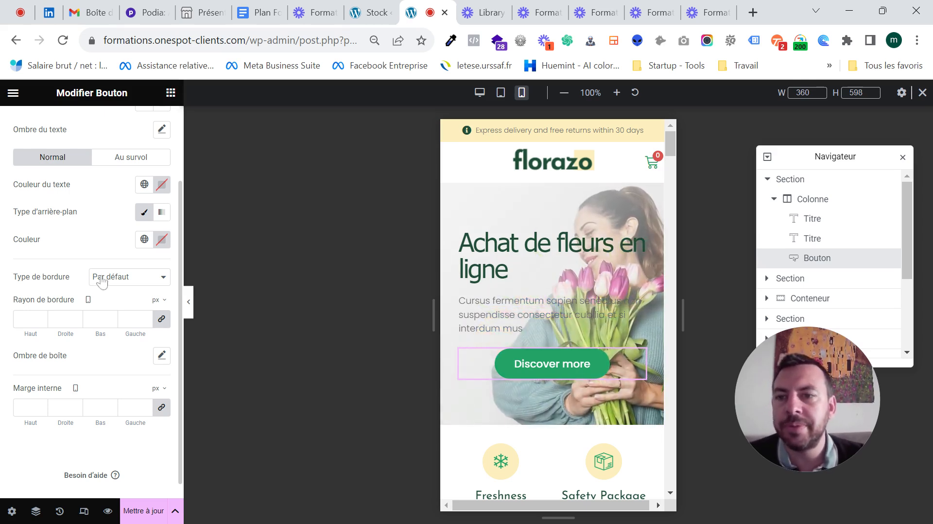
pyautogui.scroll(-1, 98, 253)
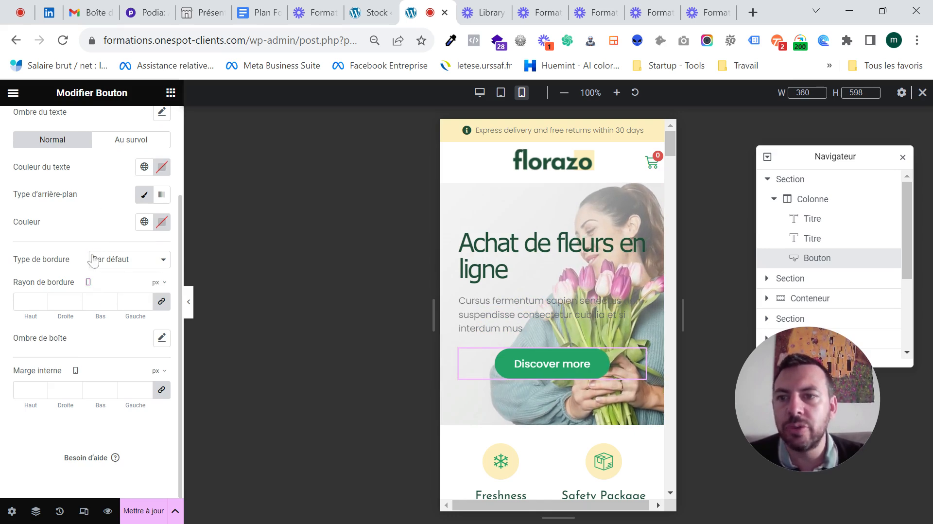
pyautogui.scroll(2, 93, 255)
pyautogui.scroll(-2, 77, 301)
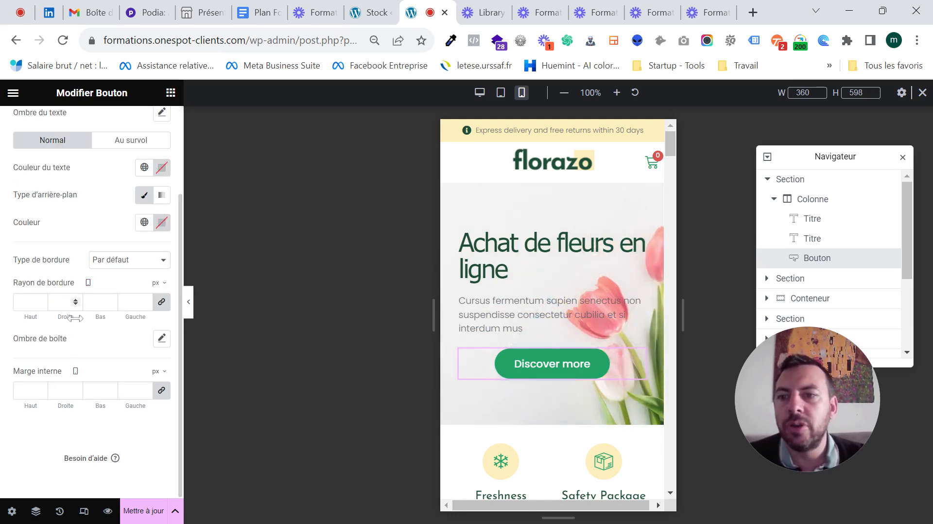
pyautogui.scroll(2, 68, 262)
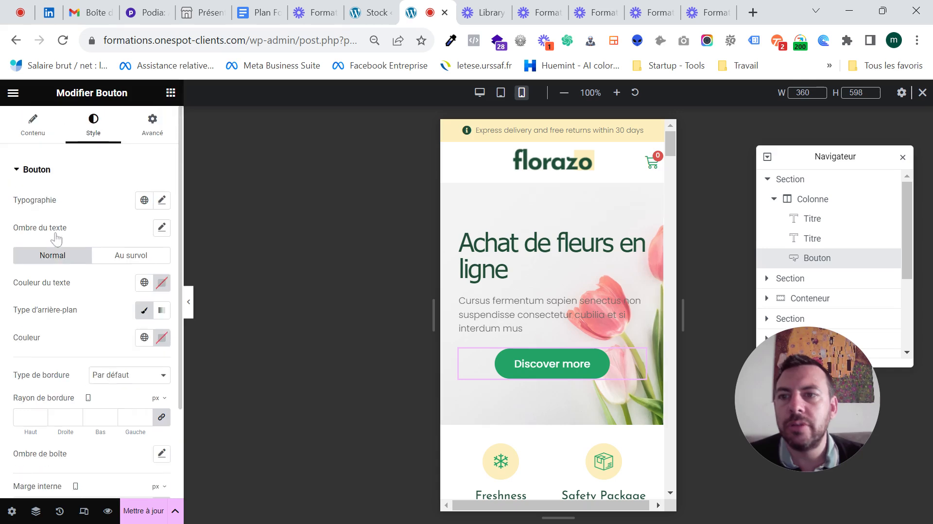
pyautogui.click(162, 202)
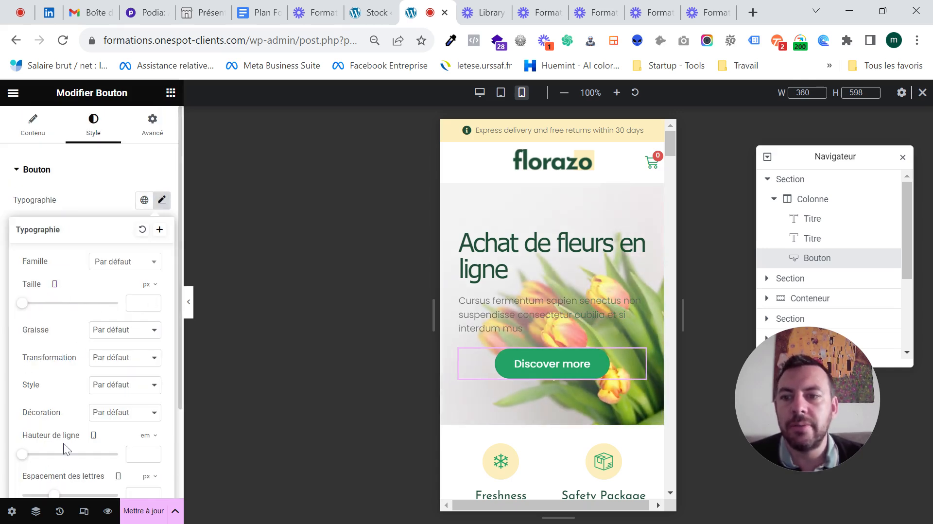
pyautogui.click(92, 192)
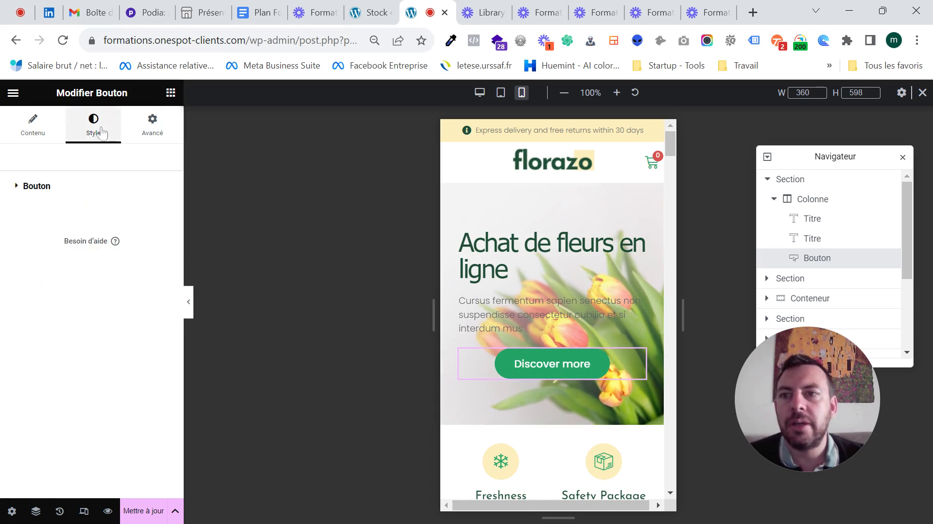
pyautogui.click(17, 189)
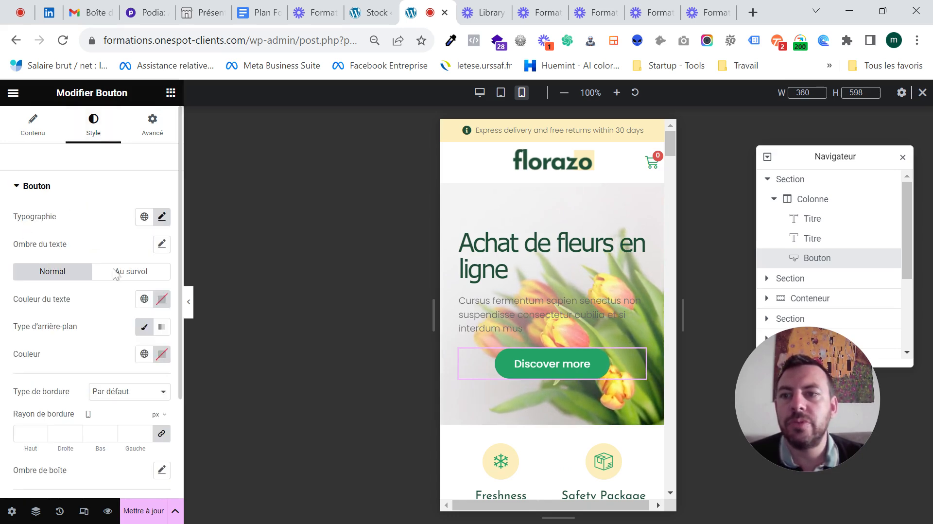
pyautogui.scroll(-2, 99, 345)
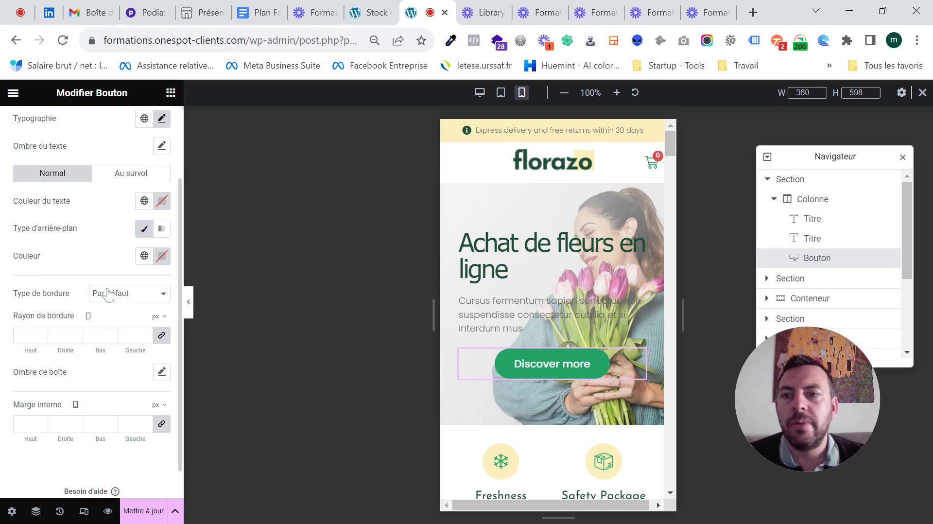
pyautogui.scroll(-1, 117, 284)
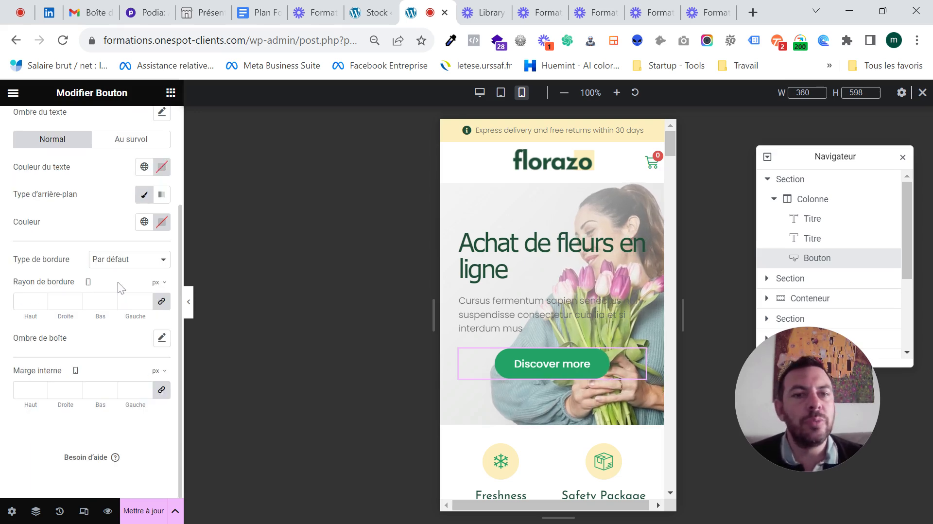